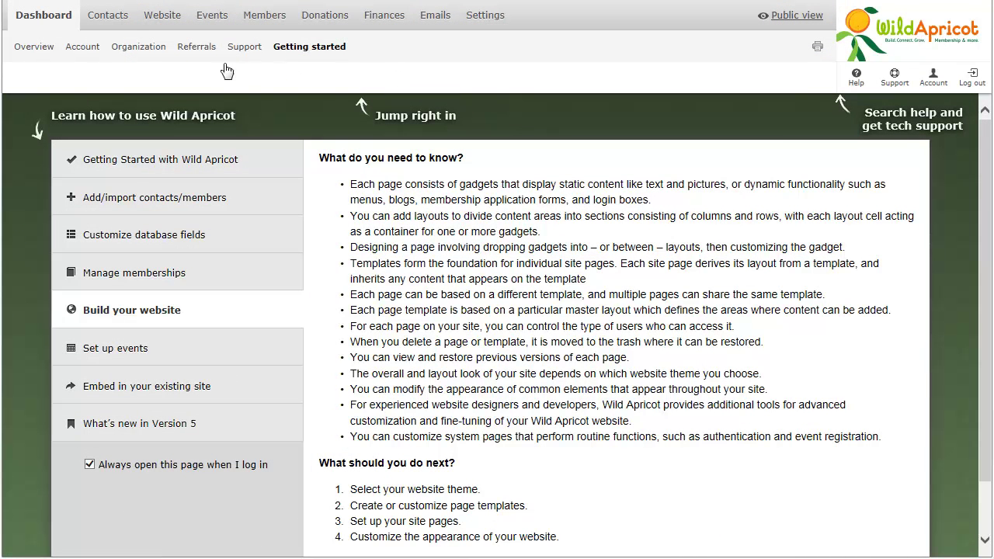
Bring up the Website menu's management sections from the Getting started dashboard
mouse_move(165, 25)
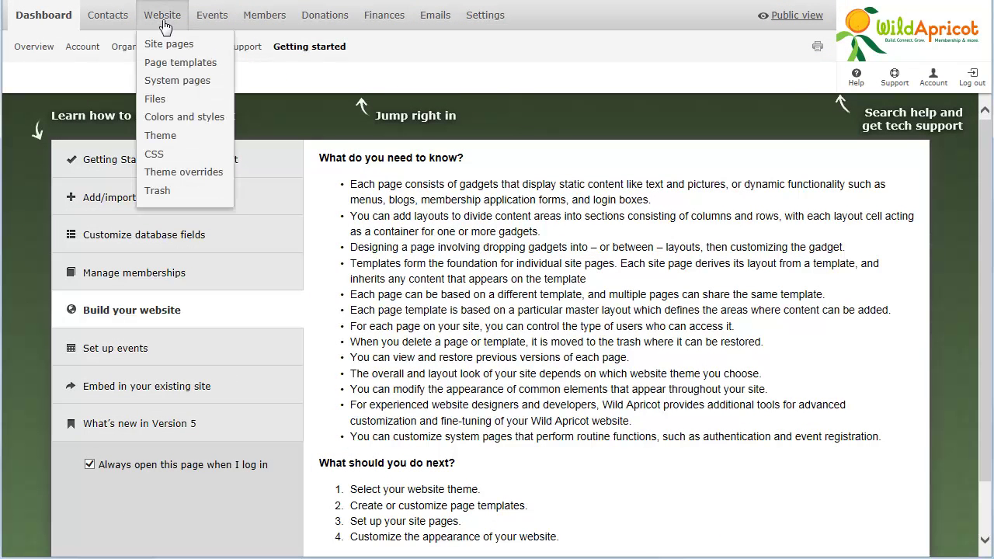
Open the Terms of use page from the Website > System pages list
click(189, 82)
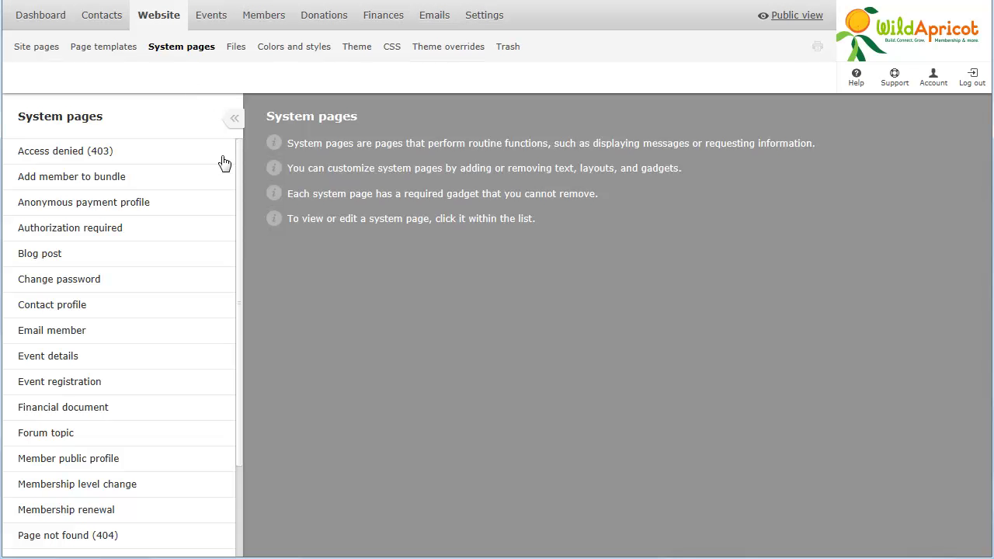
scroll(238, 528, down, 3)
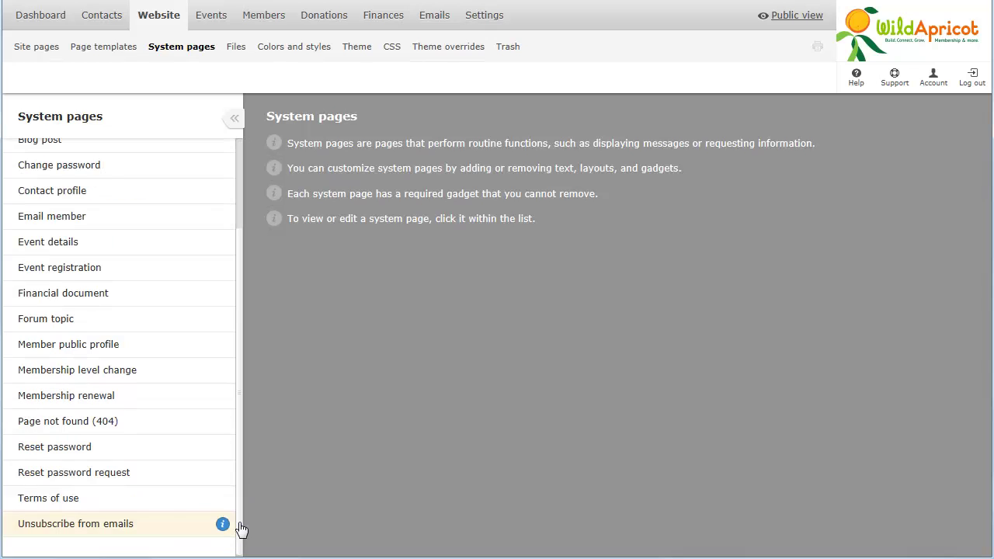
click(61, 504)
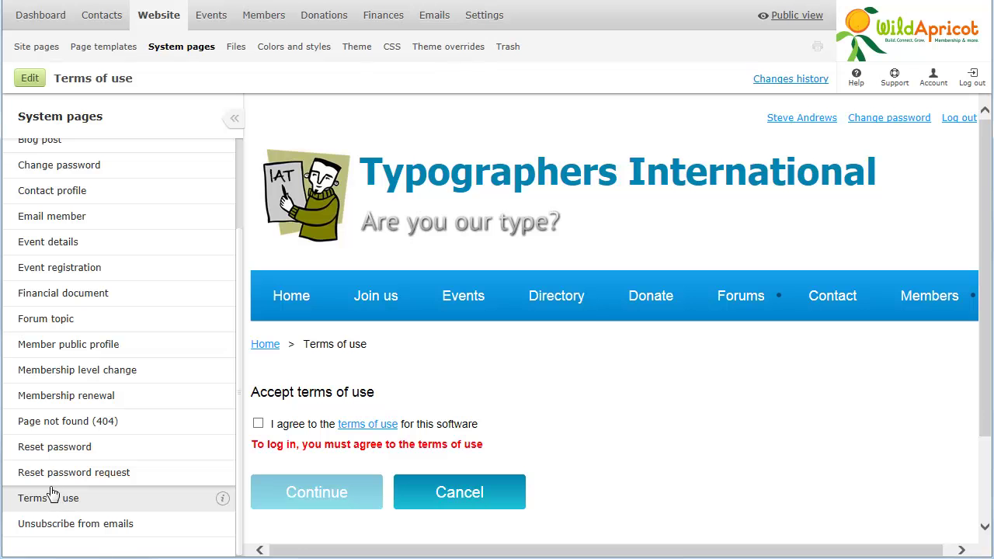
Edit the Terms of use page and browse the Gadgets and Layouts panels
click(31, 78)
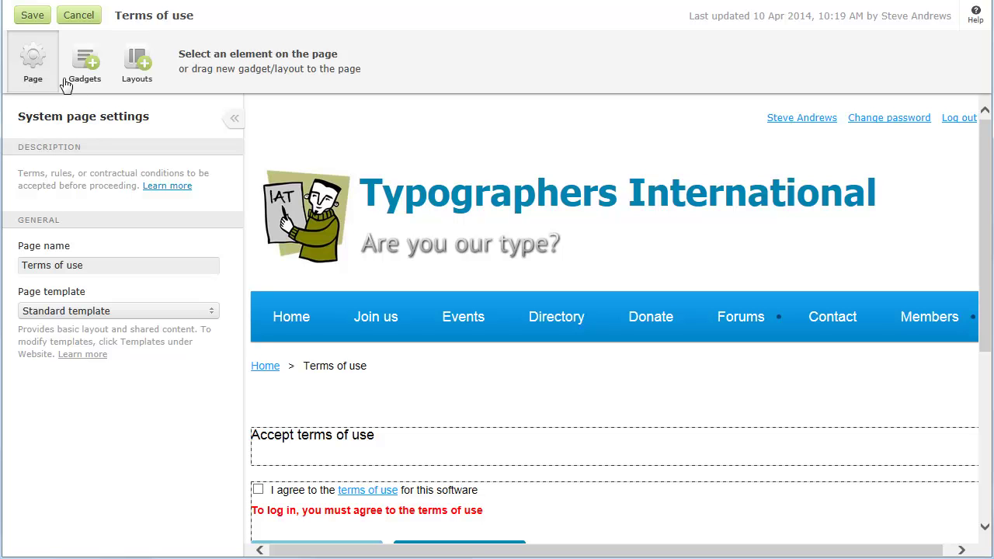
click(91, 82)
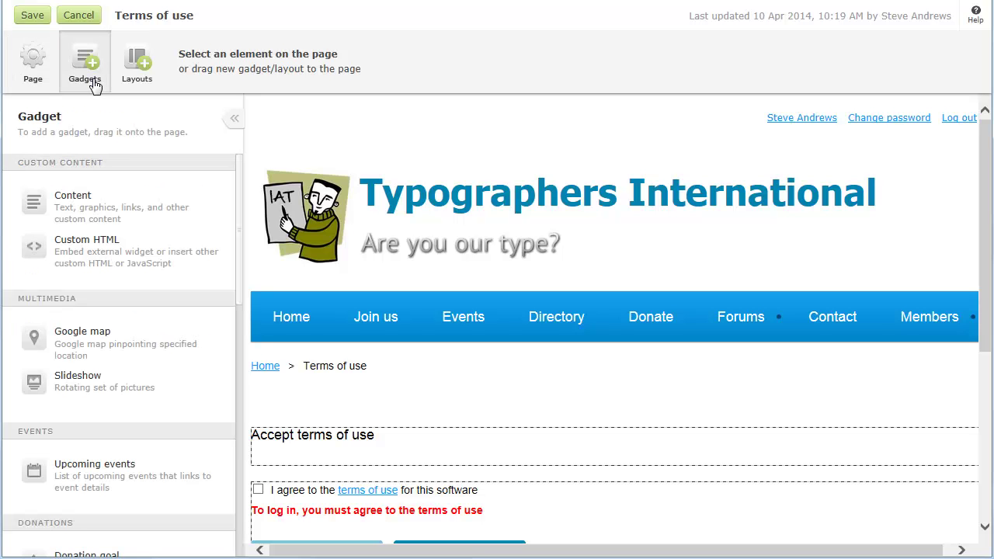
click(140, 87)
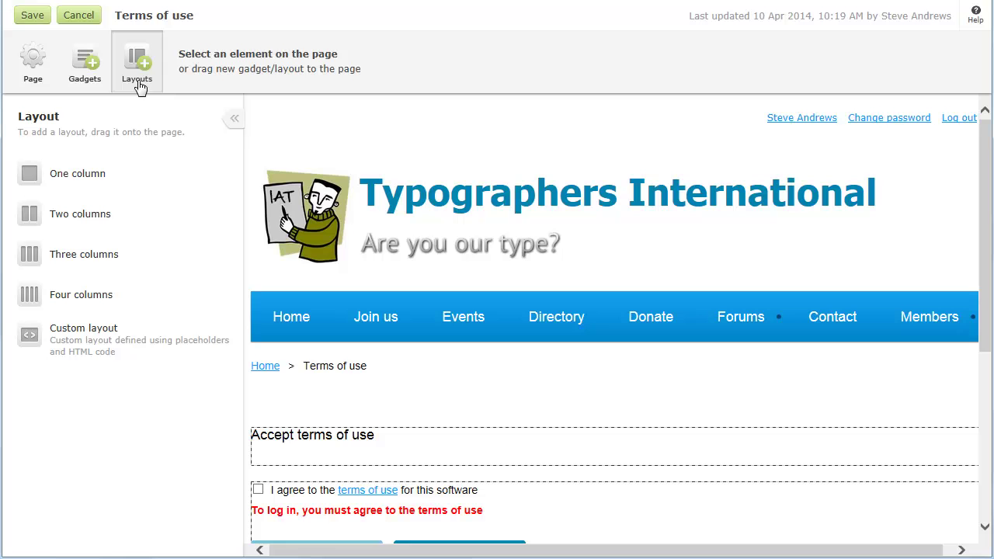
Try the Plain layout template on Terms of use, then revert to Standard template
click(36, 81)
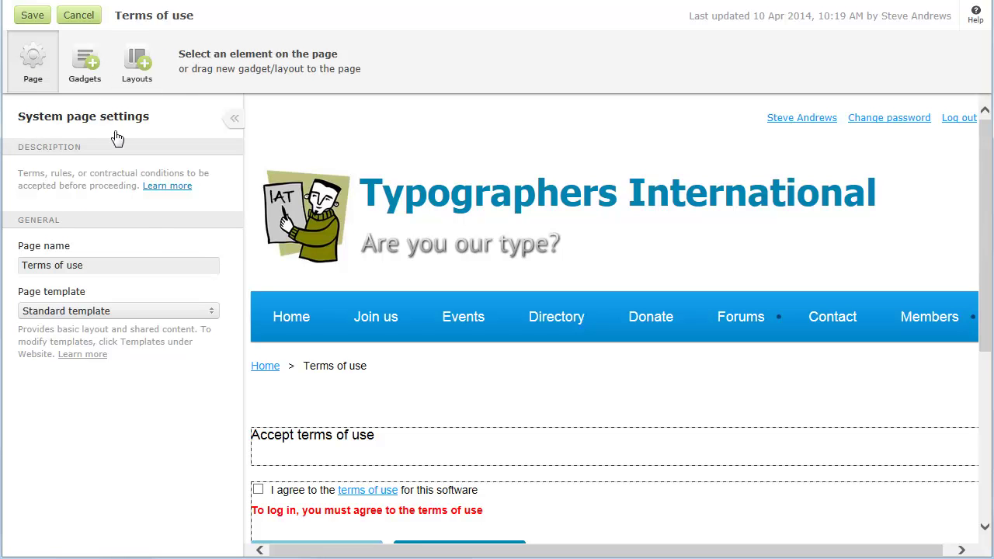
click(144, 314)
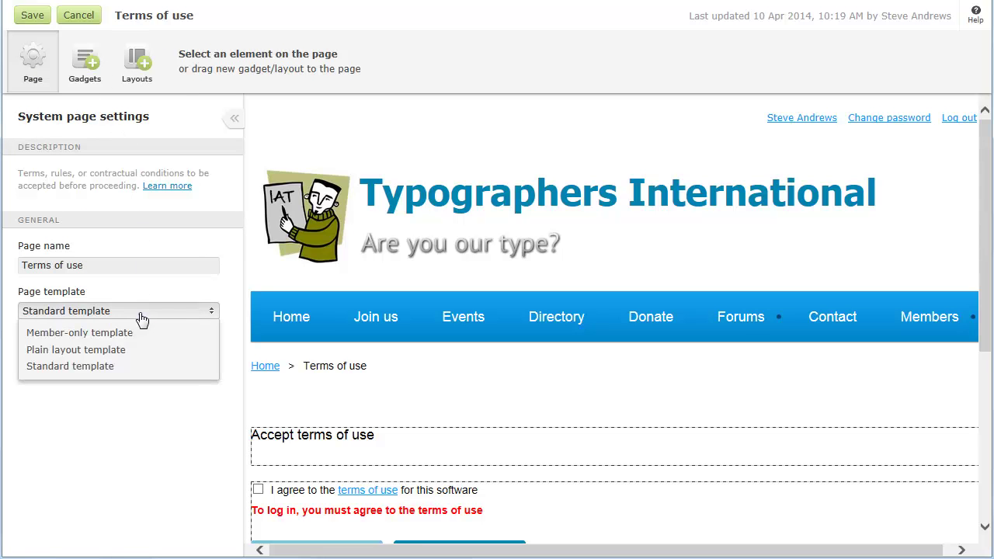
click(139, 351)
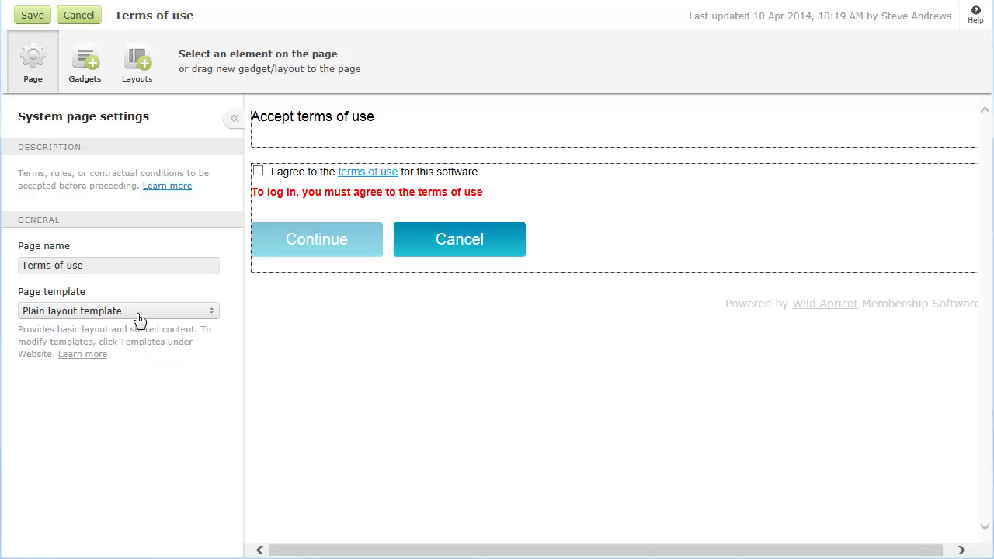
click(138, 314)
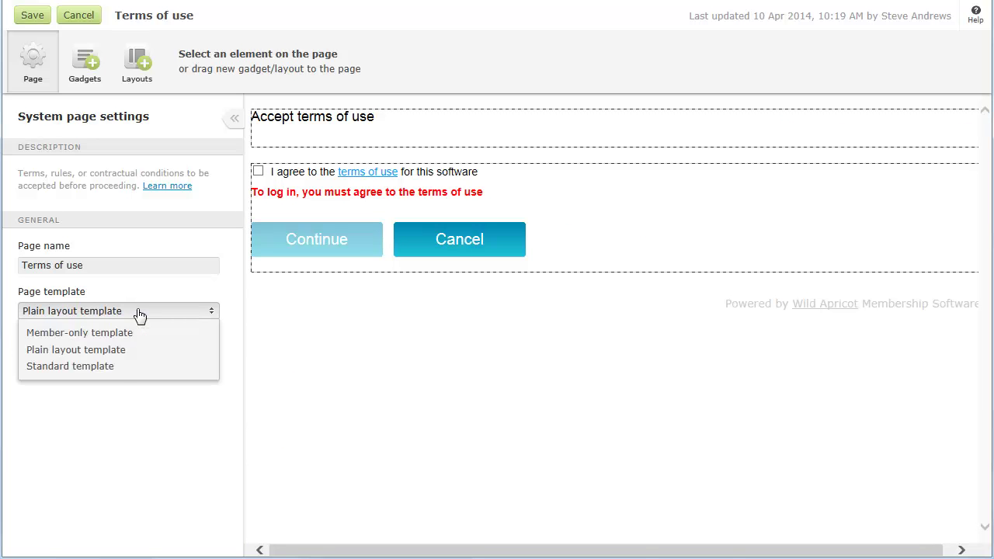
click(119, 369)
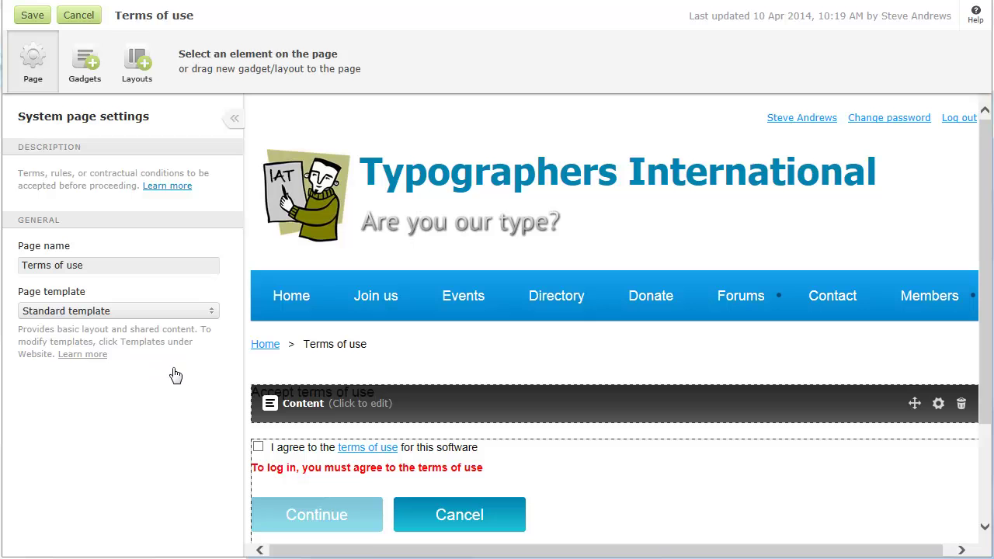
Rewrite the heading as 'Please accept our terms', then cancel so 'Accept terms of use' remains
click(289, 410)
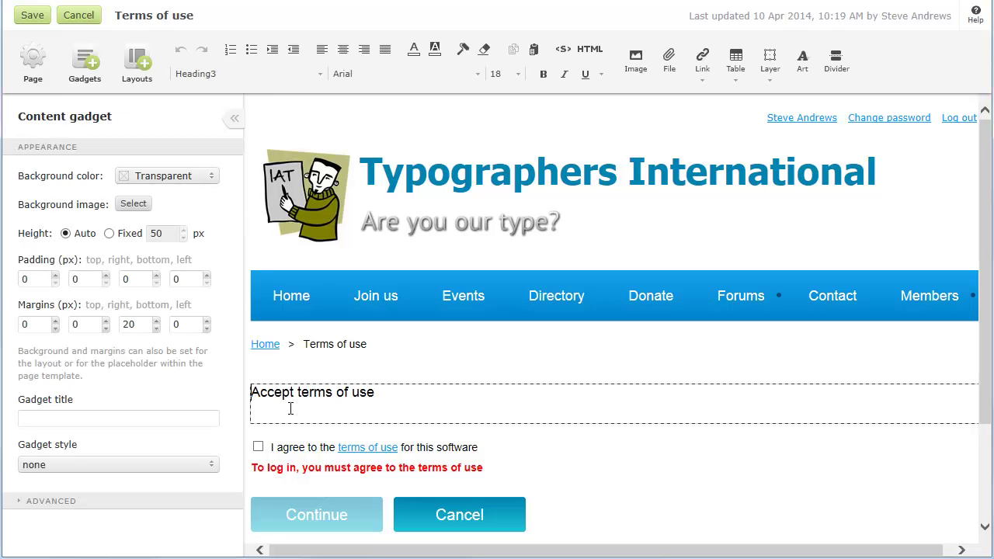
key(ctrl+a)
text(Please ac)
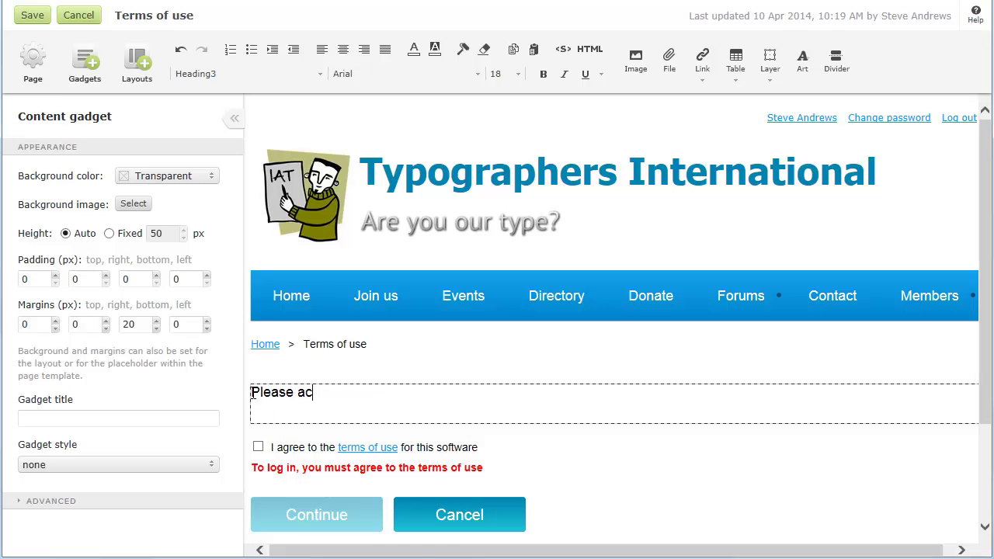
text(cept our terms)
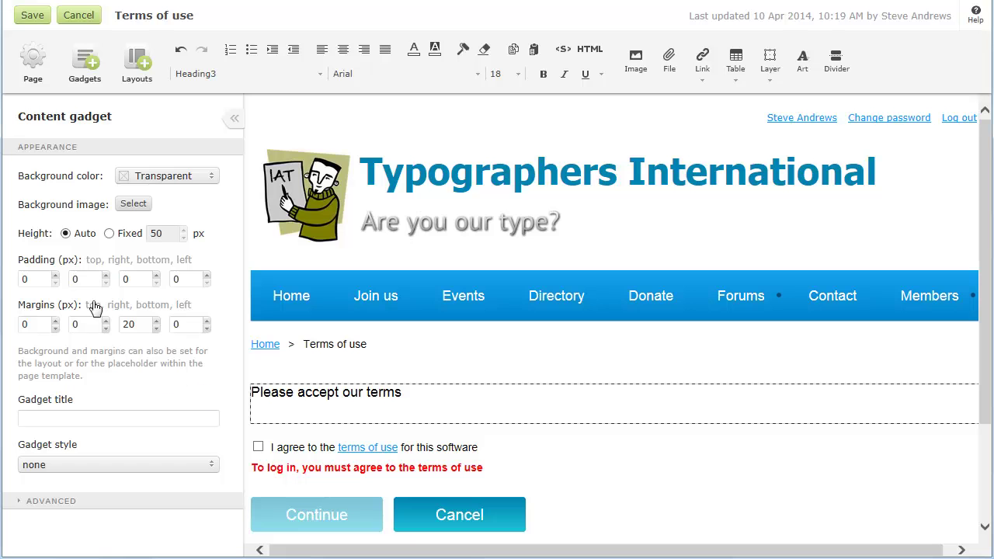
click(37, 16)
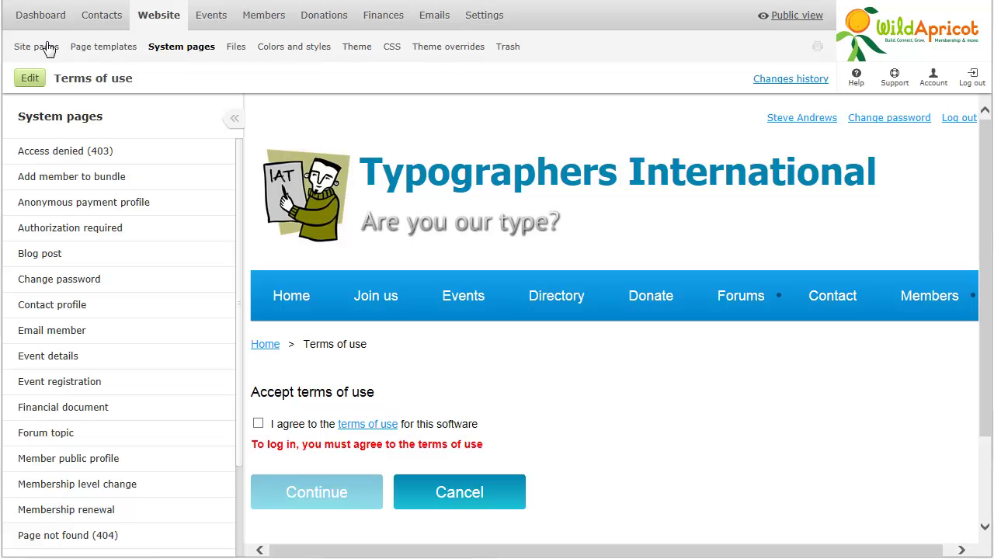
From the Events site page, open Show details for the SAMPLE EVENT
click(57, 365)
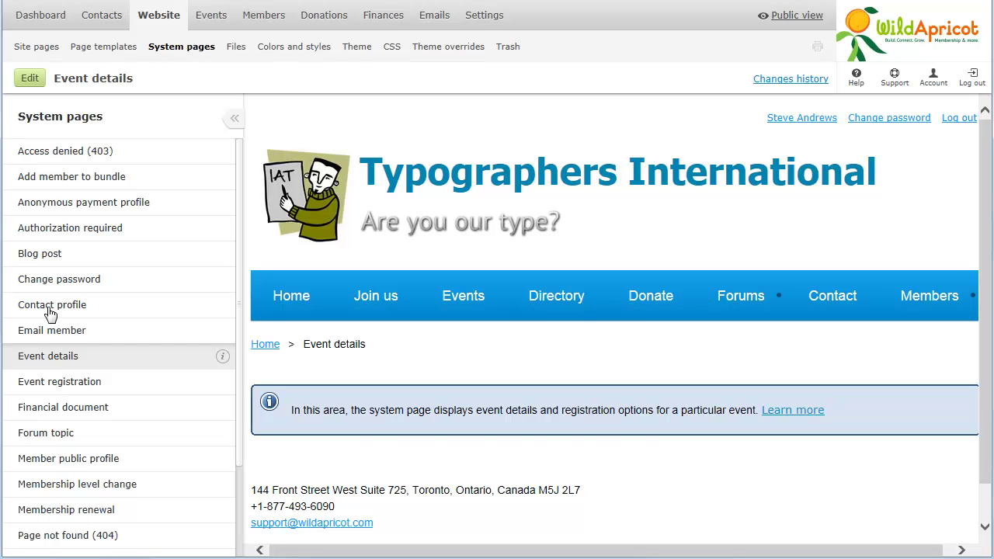
click(36, 48)
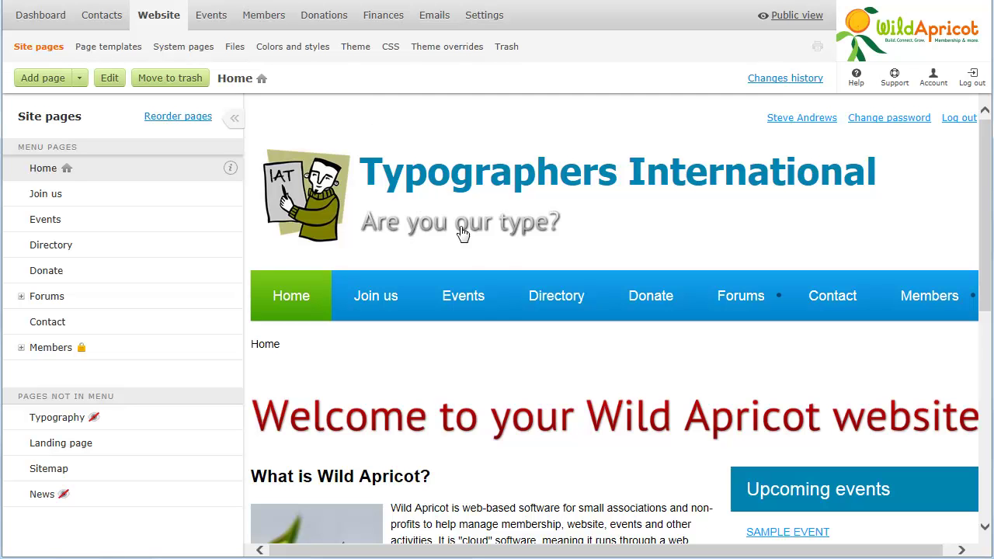
click(469, 297)
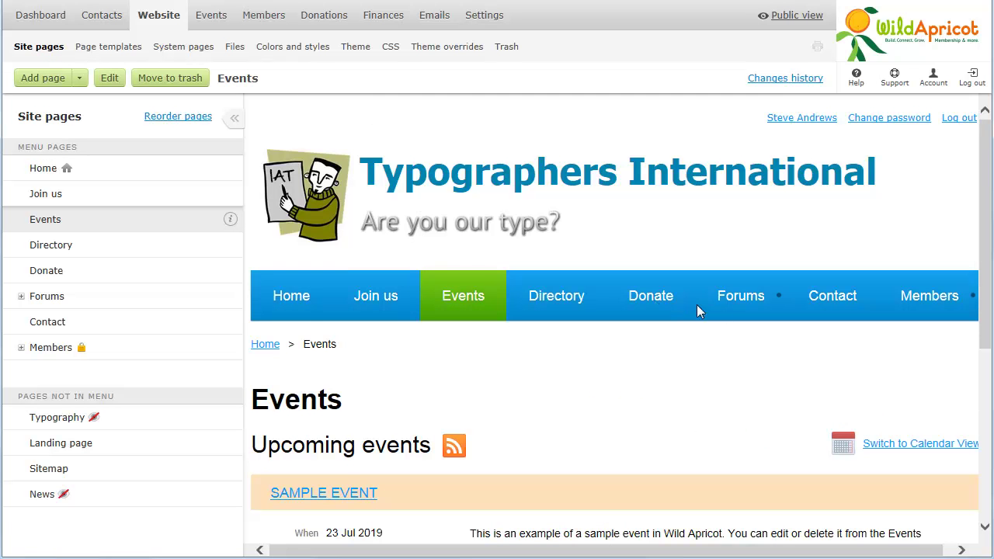
click(985, 497)
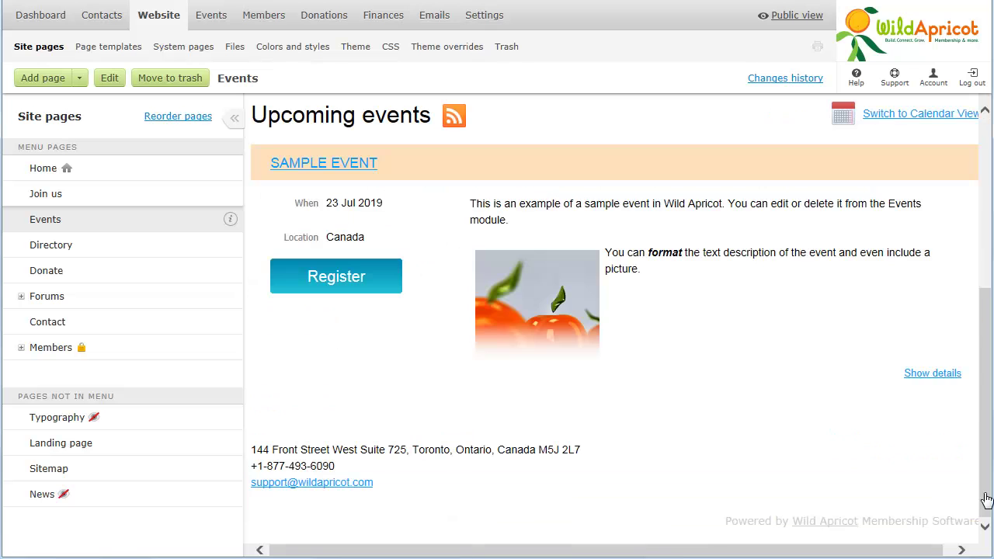
click(932, 373)
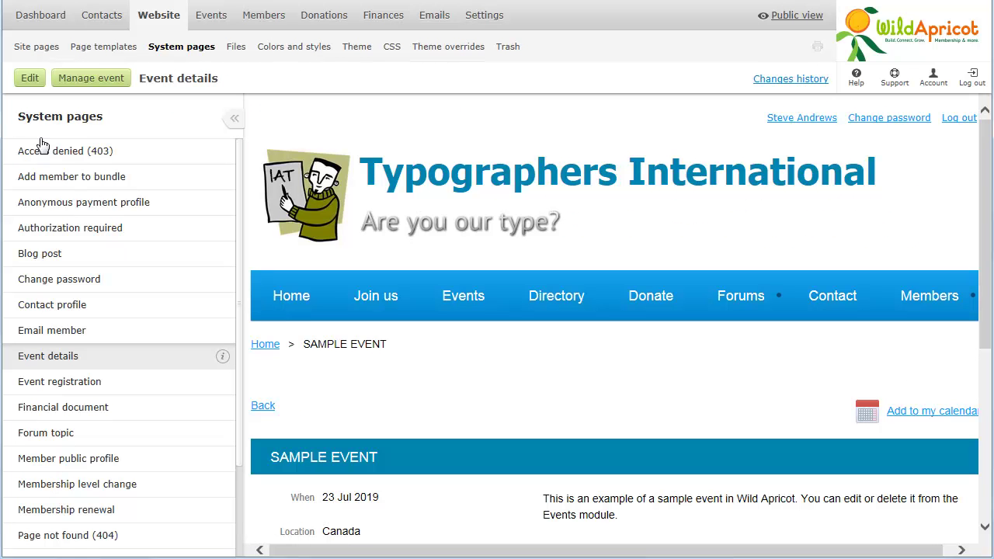
In edit mode, drop a Two columns layout above the Event details gadget
click(30, 79)
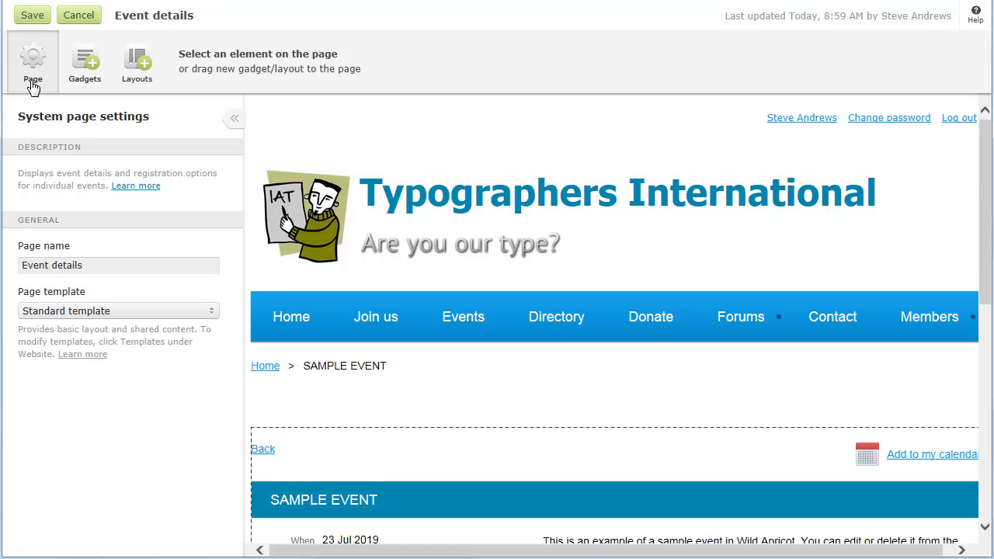
click(128, 73)
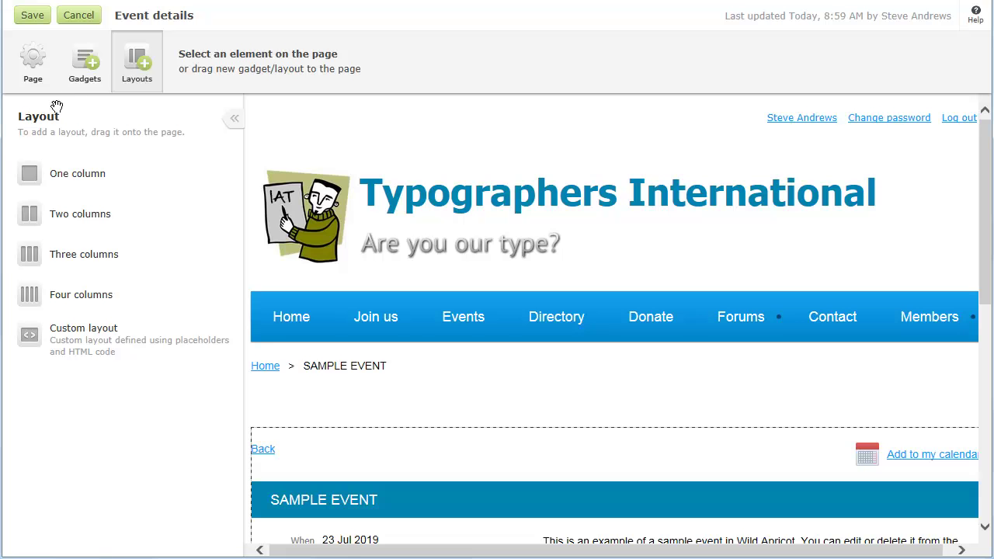
drag(31, 216, 311, 425)
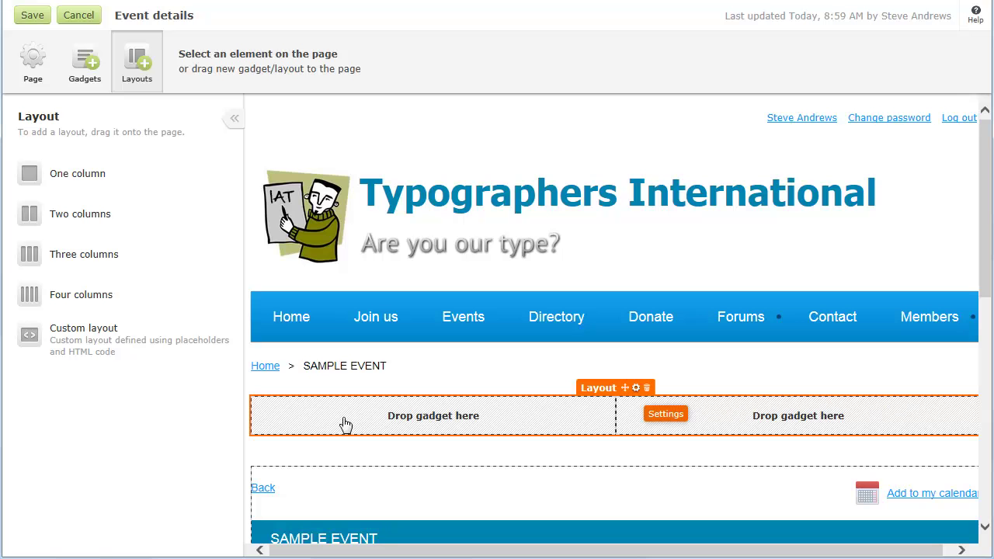
Give the layout 10 px column spacing and 70 px top padding on column 2
click(635, 387)
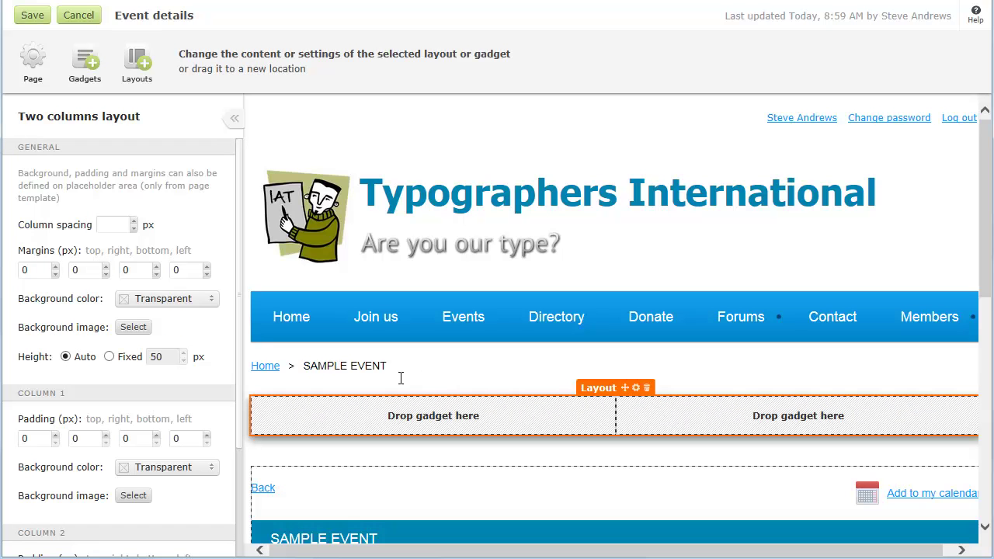
click(109, 224)
text(10)
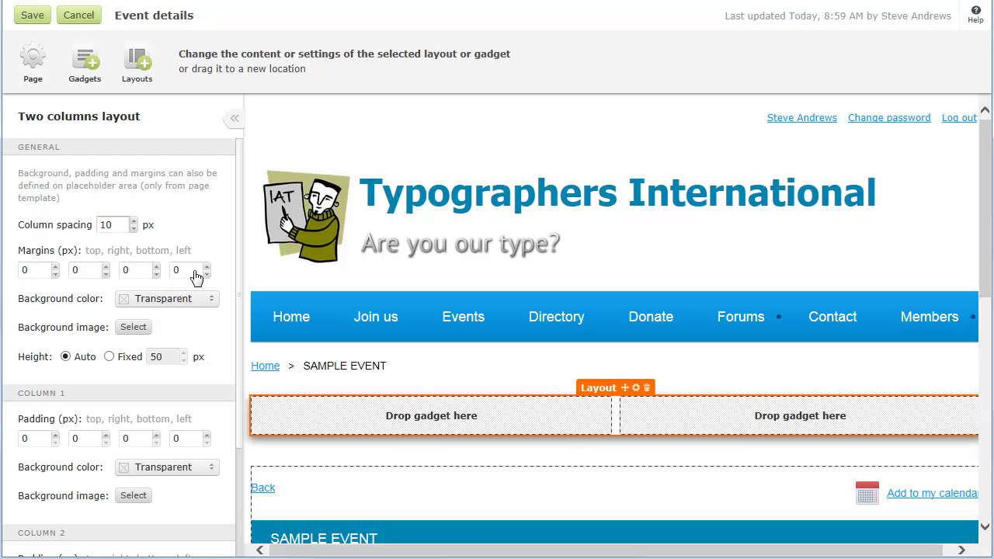
scroll(241, 493, down, 3)
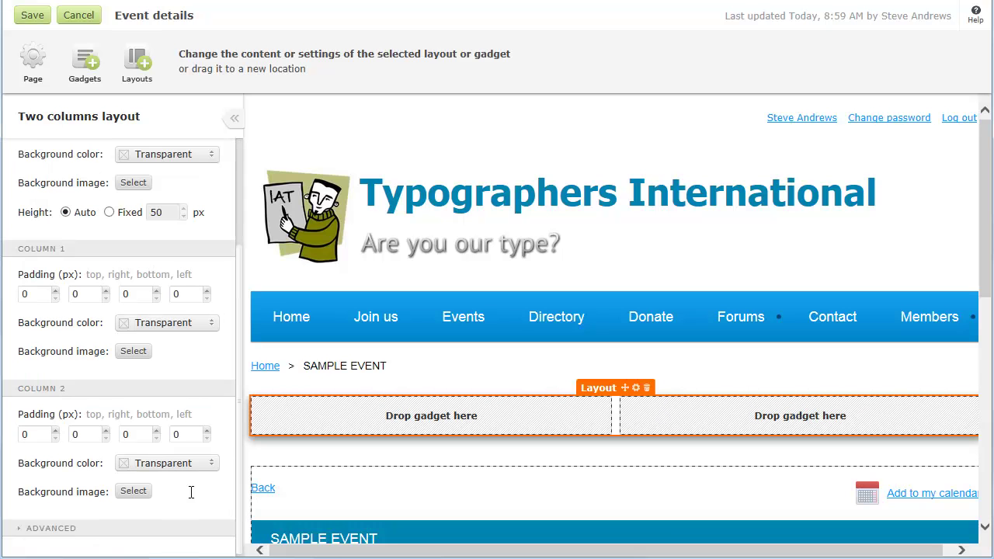
click(24, 439)
text(7)
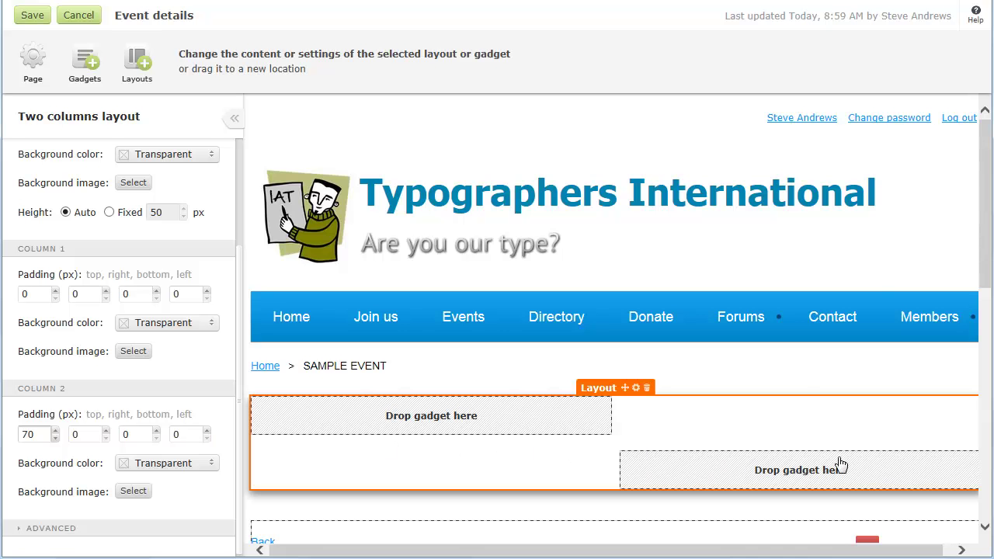
scroll(983, 492, down, 3)
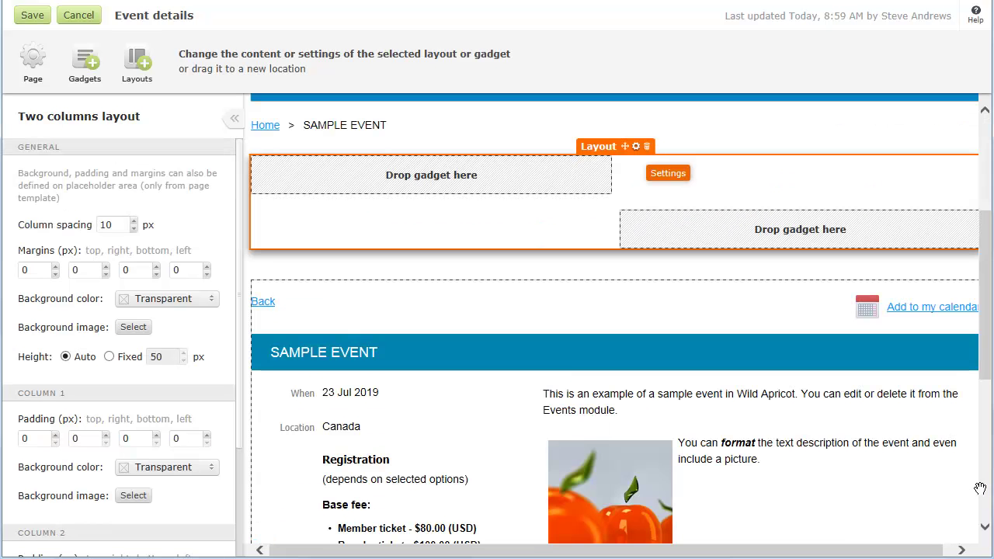
Move Event details into column 1, add Upcoming events to column 2, and save
click(938, 304)
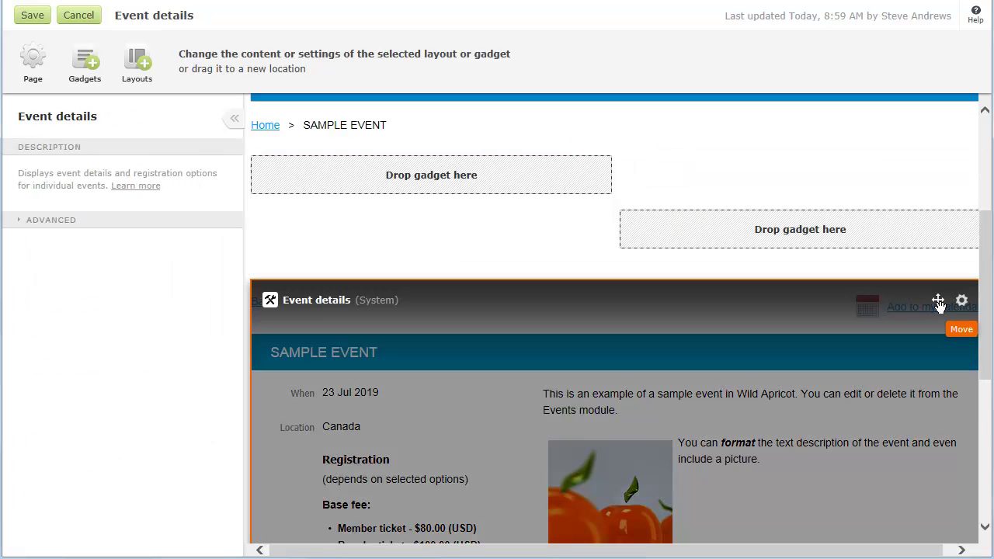
drag(938, 303, 534, 186)
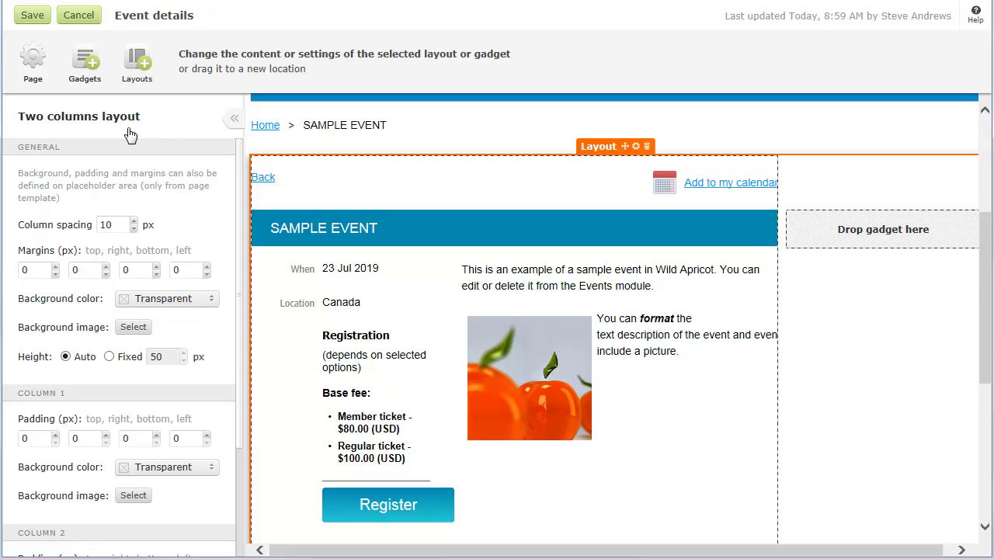
click(86, 72)
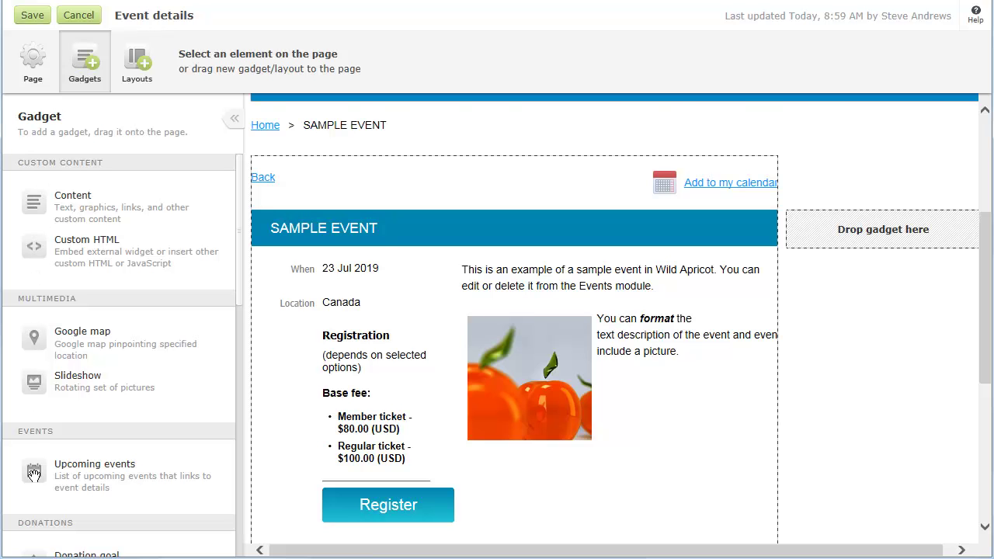
drag(34, 473, 860, 237)
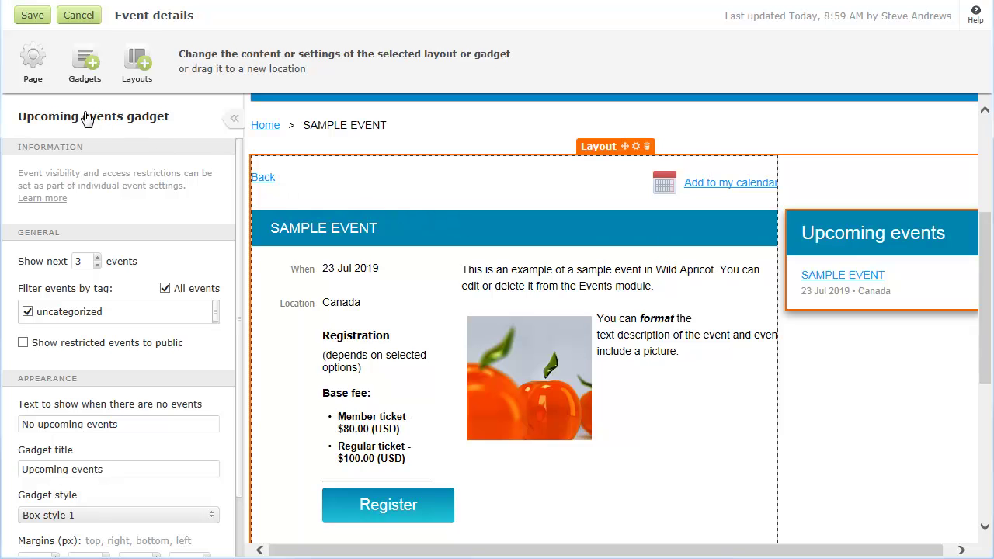
click(30, 15)
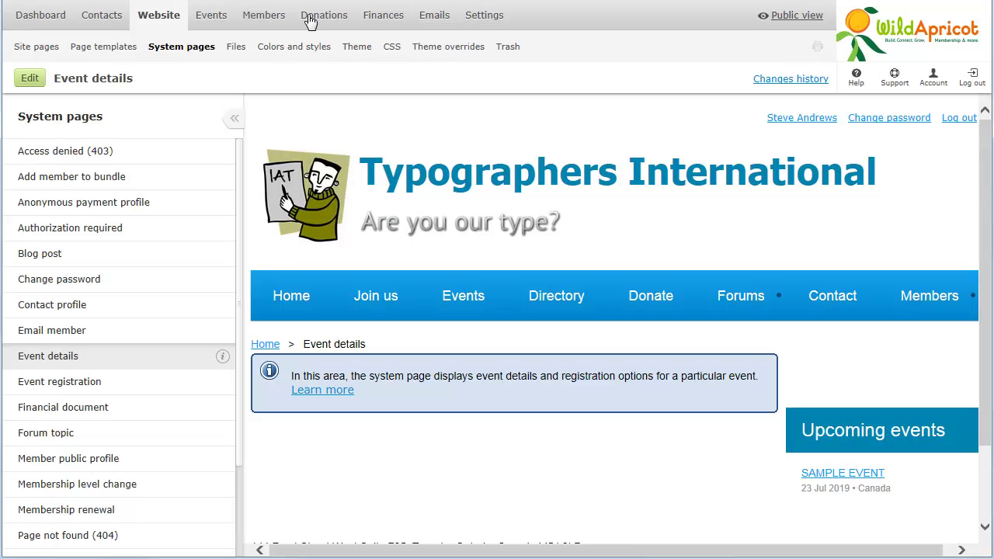
Restore Version 1 of the Event details page from its Changes history
click(767, 80)
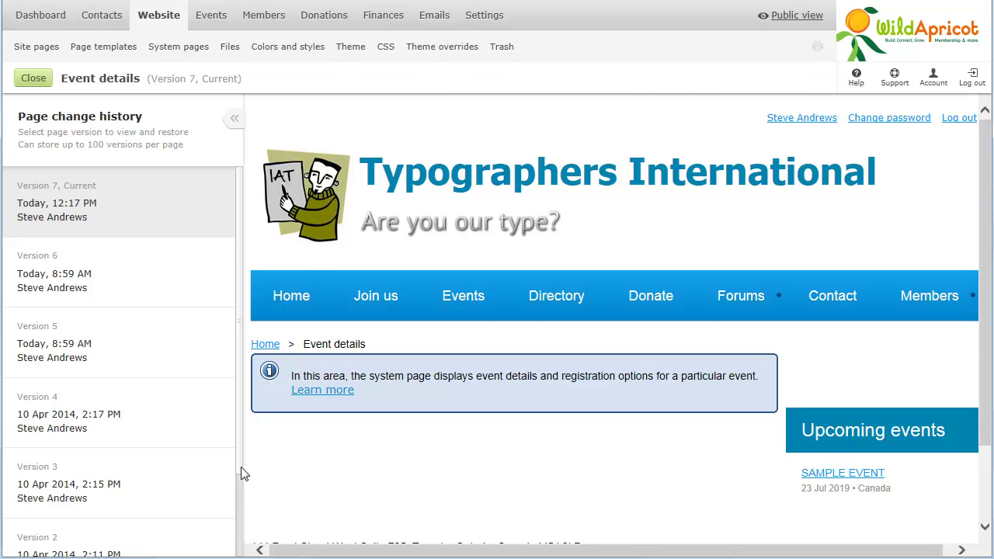
scroll(238, 546, down, 3)
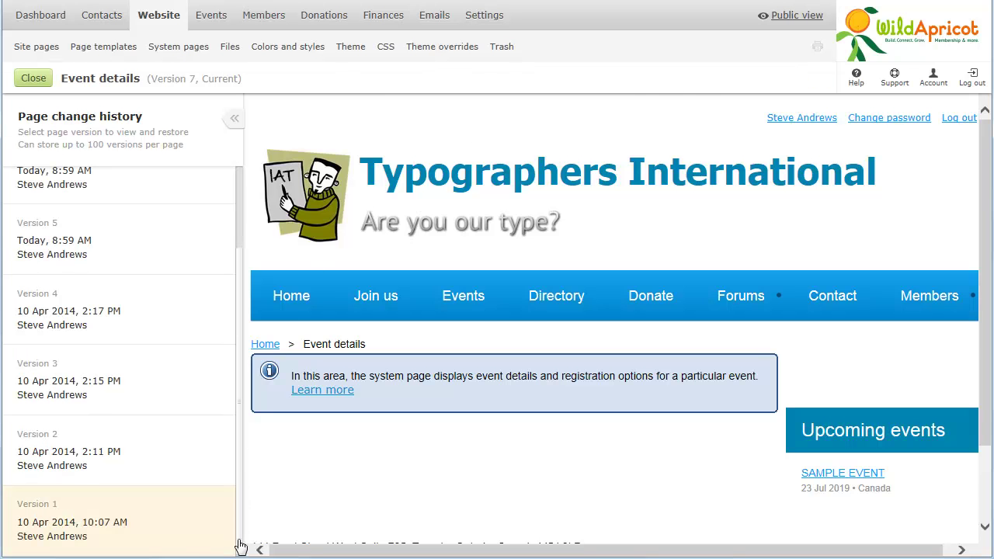
click(89, 523)
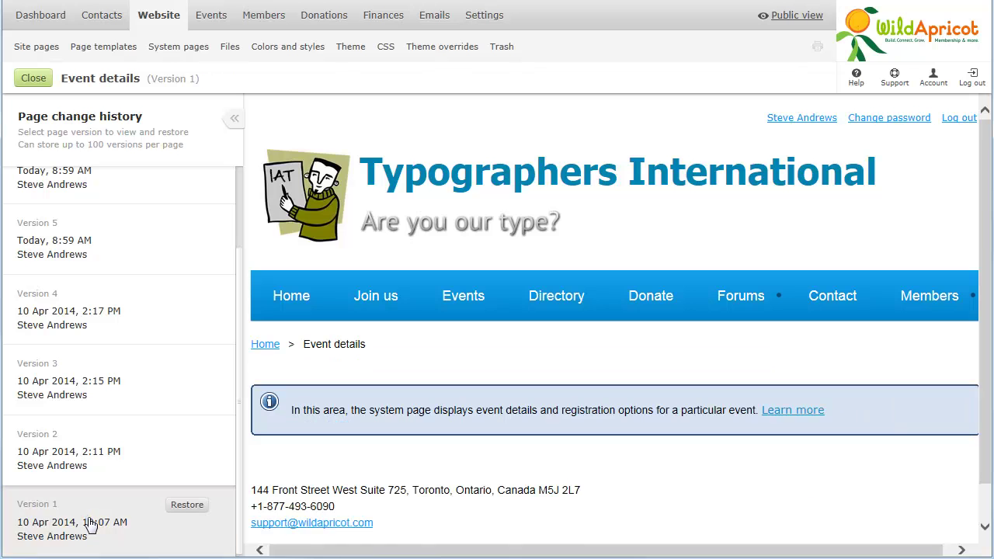
click(186, 507)
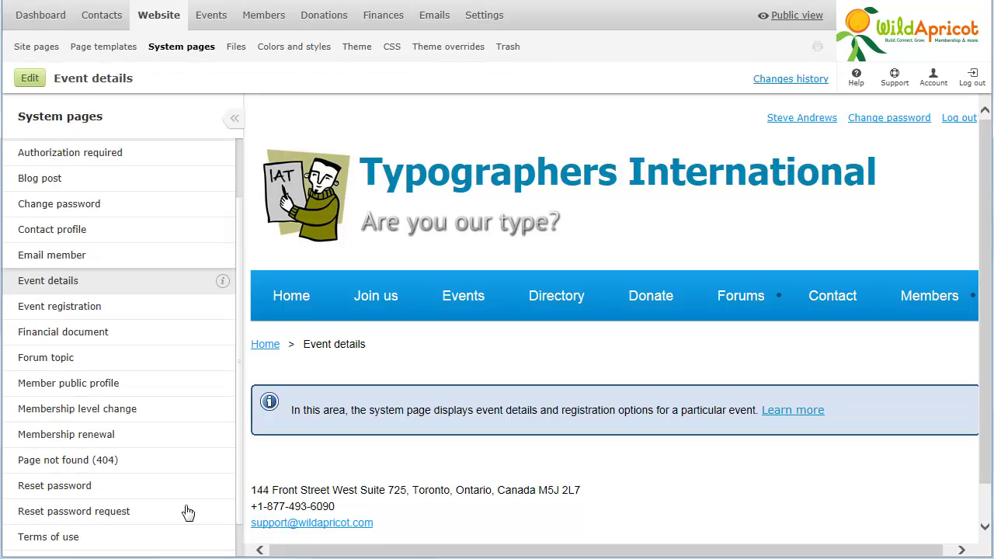